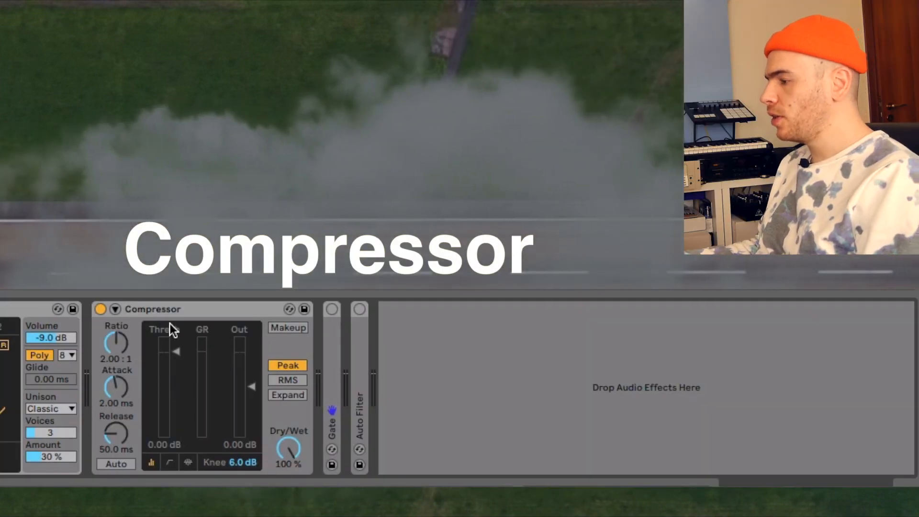
# - Turn on the Compressor's sidechain, fed by 1-Crisp Rack with Kick Costal 2 | Post Mixer as the source signal
pyautogui.click(115, 309)
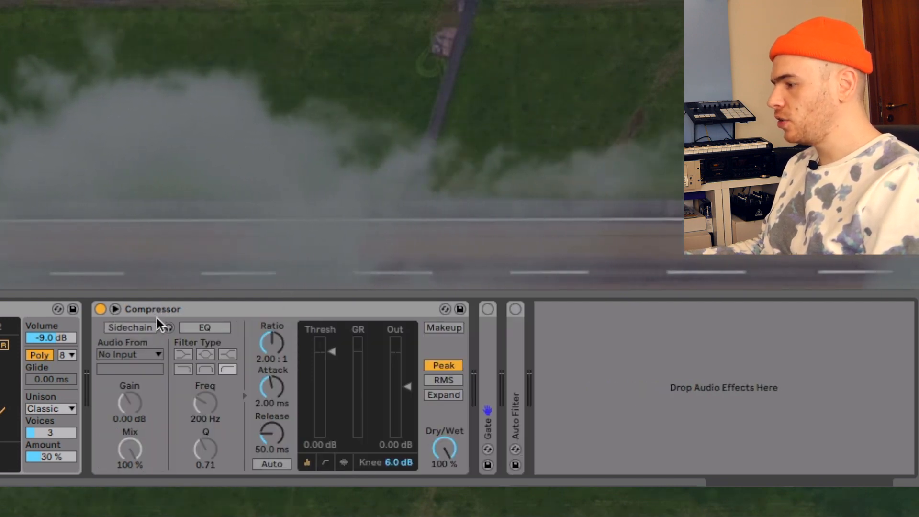
pyautogui.click(137, 327)
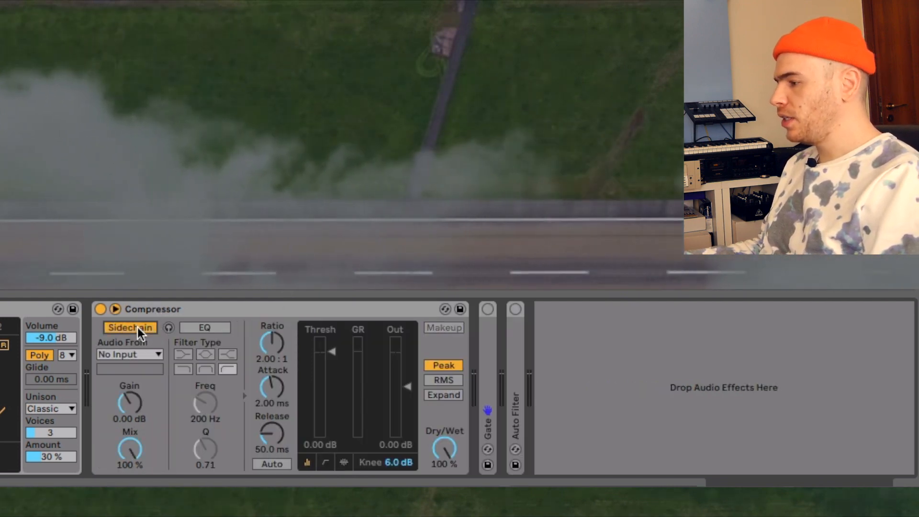
pyautogui.click(146, 354)
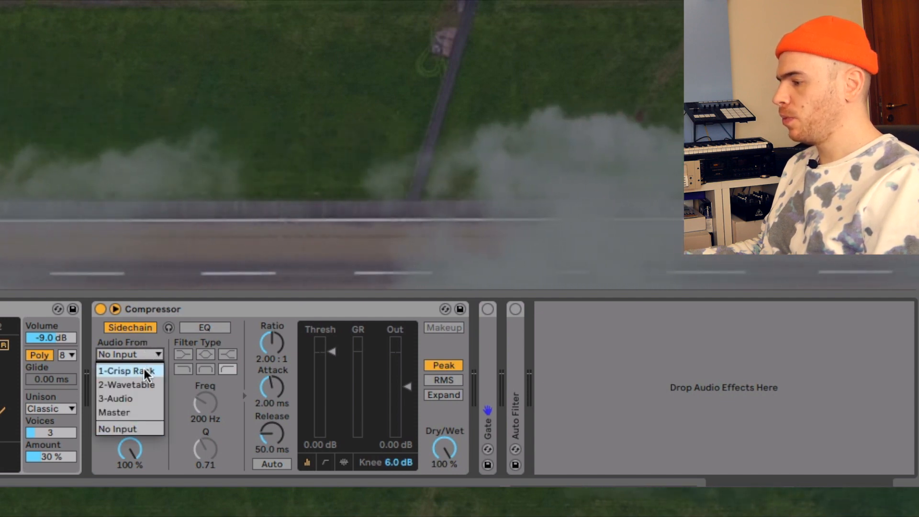
pyautogui.click(144, 368)
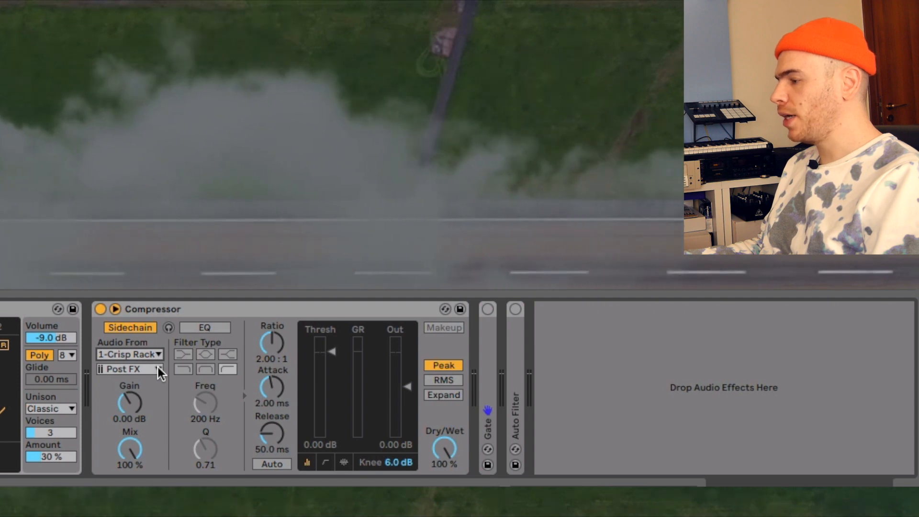
pyautogui.click(158, 369)
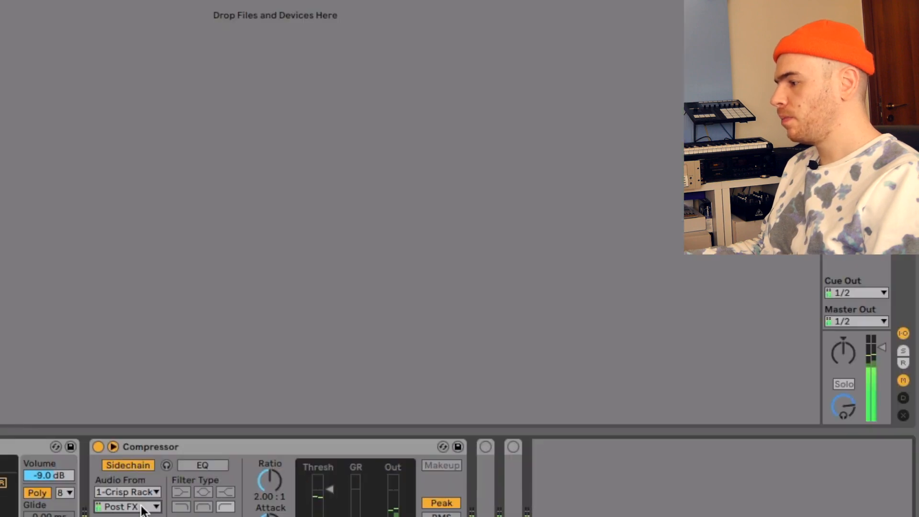
pyautogui.click(143, 509)
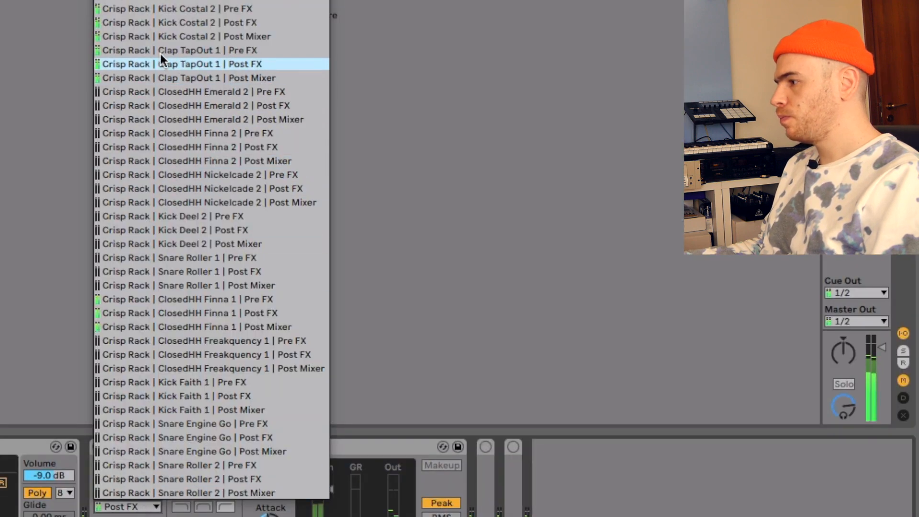
pyautogui.click(162, 38)
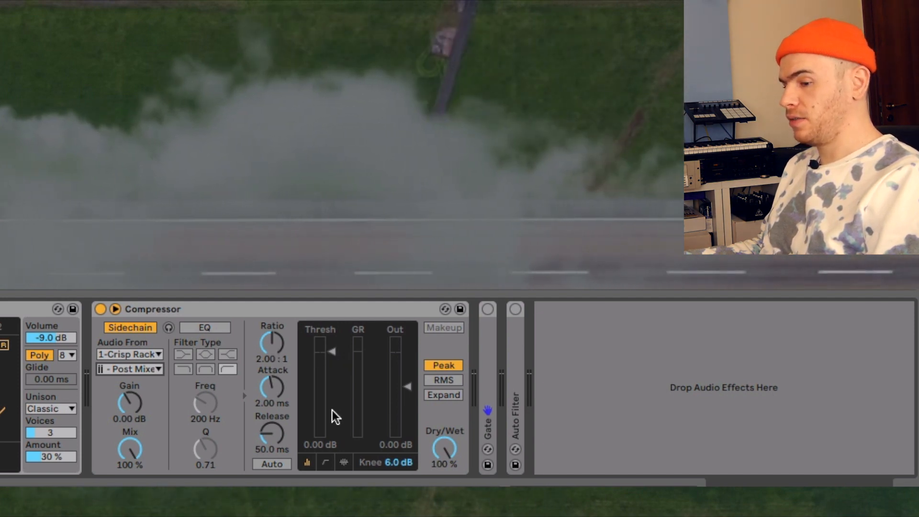
# - Set the Compressor's threshold to -inf dB and ratio to 18:1, audition the result, and lengthen the attack slightly
pyautogui.moveTo(330, 351); pyautogui.dragTo(330, 436)
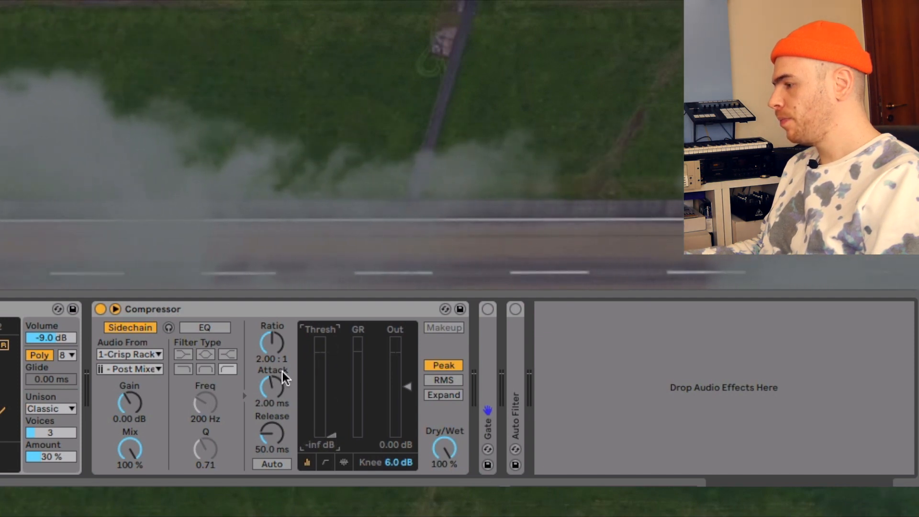
pyautogui.moveTo(274, 348); pyautogui.dragTo(274, 317)
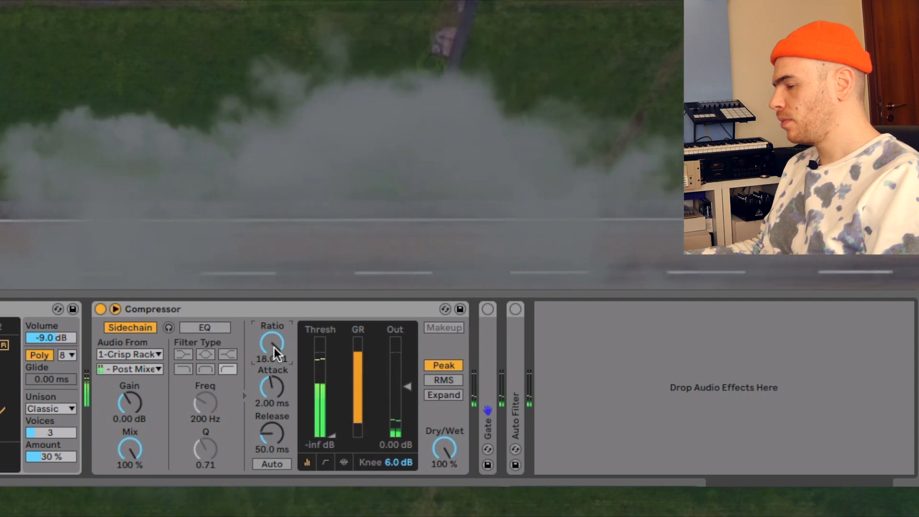
pyautogui.press('space')
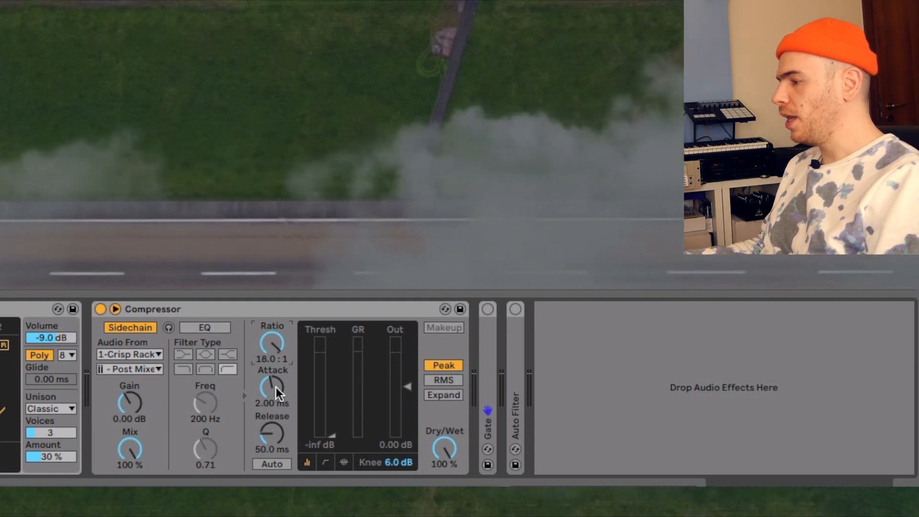
pyautogui.moveTo(276, 387)
pyautogui.mouseDown()
pyautogui.moveTo(276, 362)
pyautogui.moveTo(276, 379)
pyautogui.mouseUp()
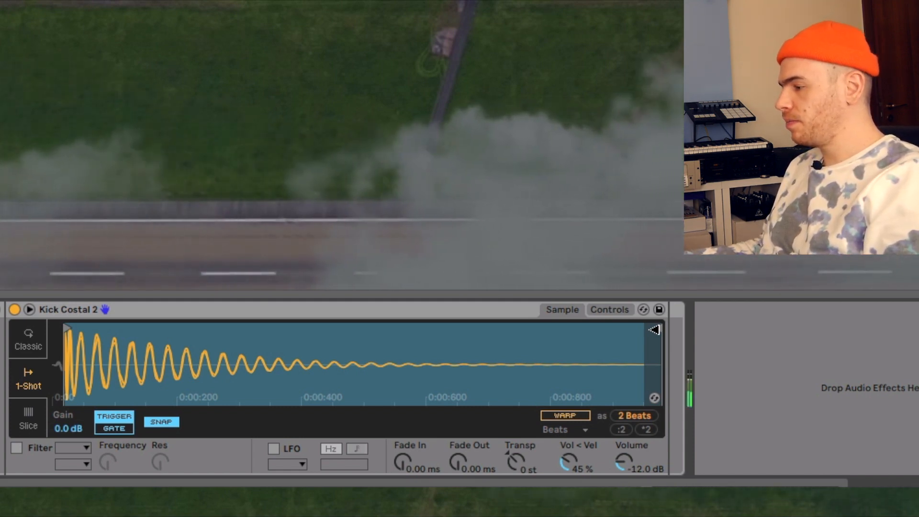
# - Shorten the Kick Costal 2 sample so it ends just past 0:00:400, with a fade-out of about 250 ms
pyautogui.moveTo(654, 329); pyautogui.dragTo(377, 323)
pyautogui.moveTo(464, 463); pyautogui.dragTo(463, 432)
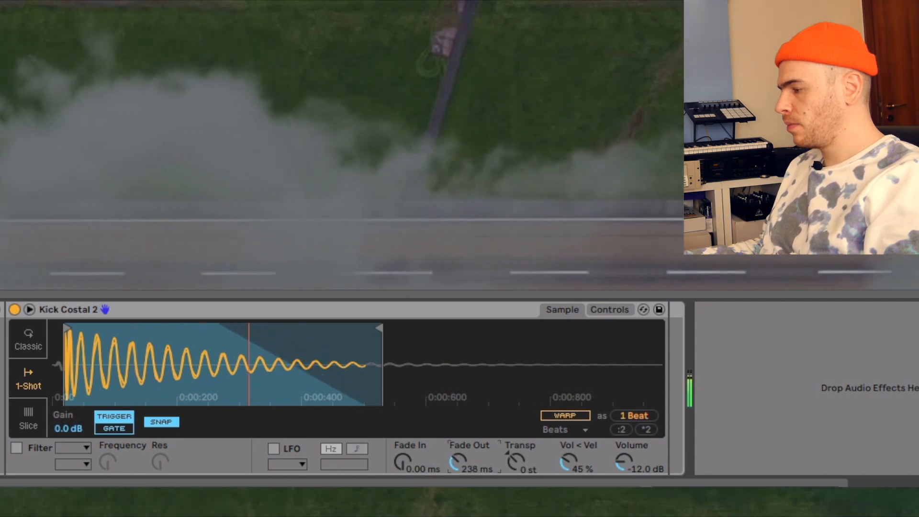
pyautogui.moveTo(381, 327); pyautogui.dragTo(364, 328)
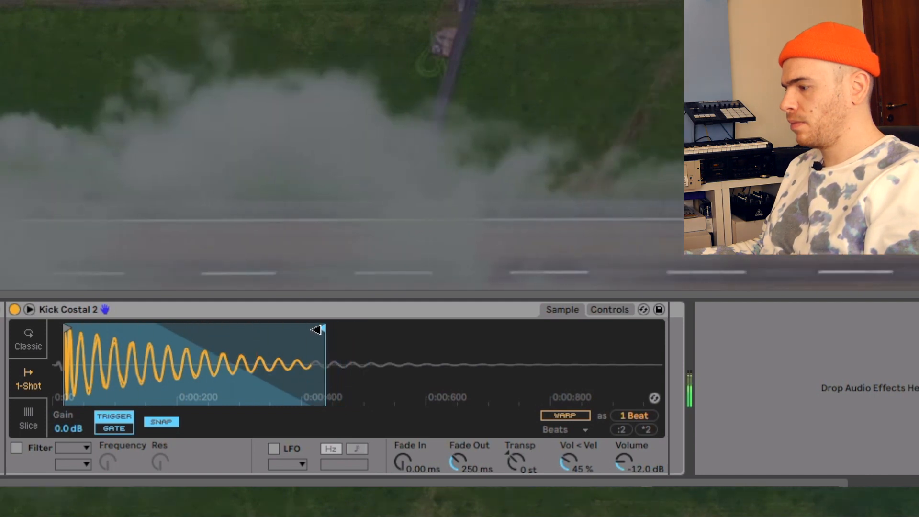
pyautogui.moveTo(316, 329); pyautogui.dragTo(322, 330)
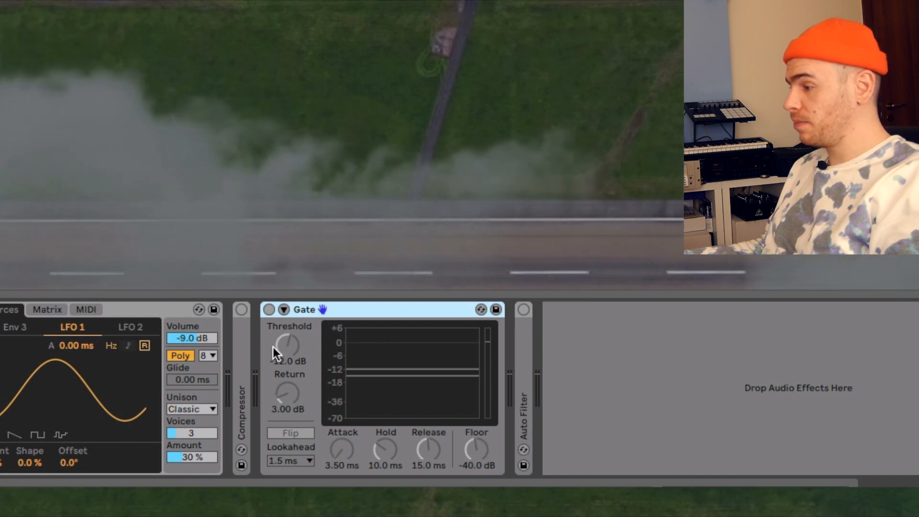
# - Enable the Gate and its sidechain, fed by a Post Mixer signal from 1-Crisp Rack
pyautogui.click(269, 310)
pyautogui.click(284, 309)
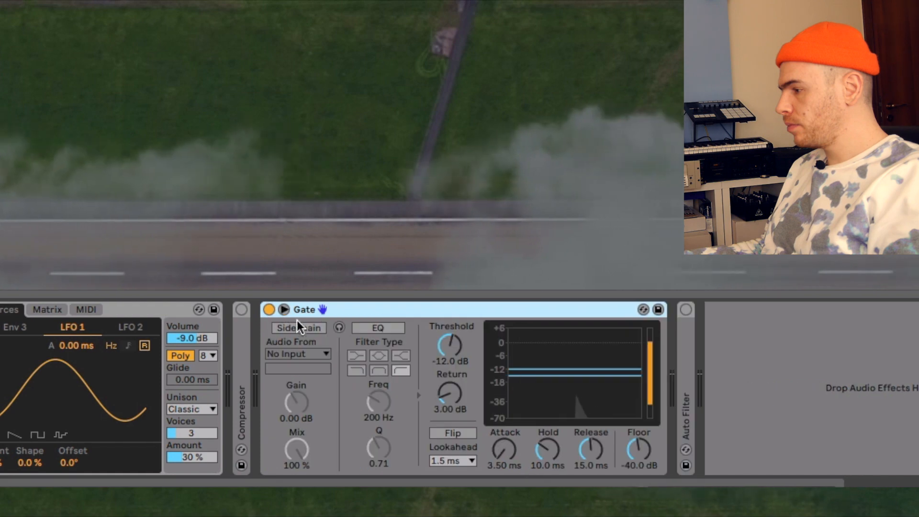
pyautogui.click(299, 354)
pyautogui.click(300, 367)
pyautogui.click(302, 366)
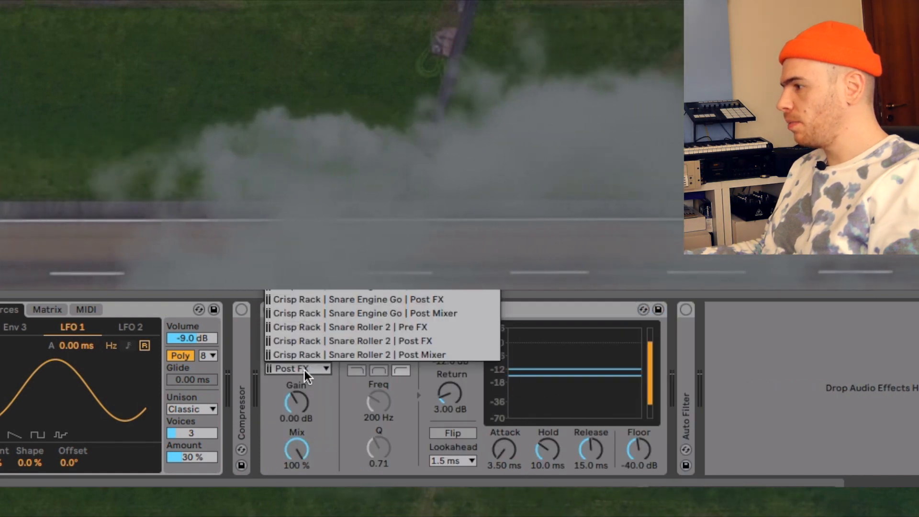
pyautogui.click(349, 313)
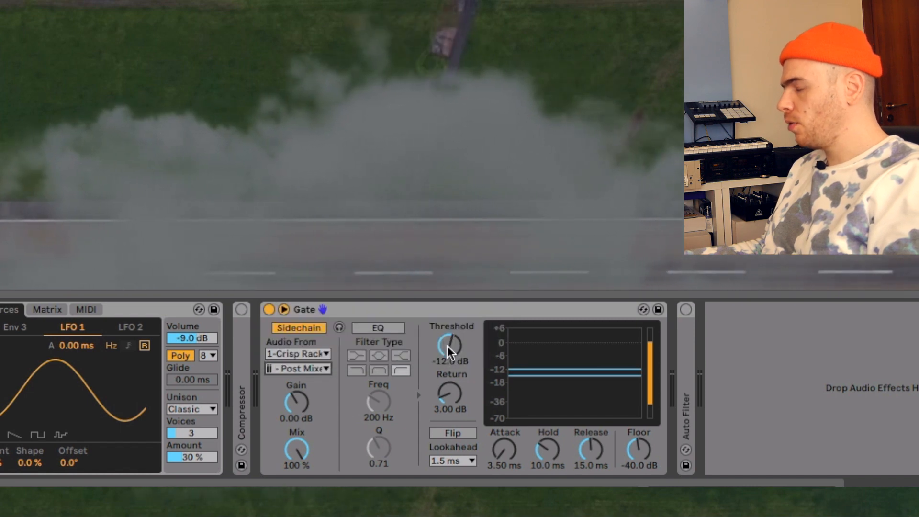
# - Lower the Gate's threshold to -19.7 dB, set release to 0.25 ms and hold to 1.19 ms, and nudge the threshold back up slightly
pyautogui.moveTo(448, 344); pyautogui.dragTo(448, 381)
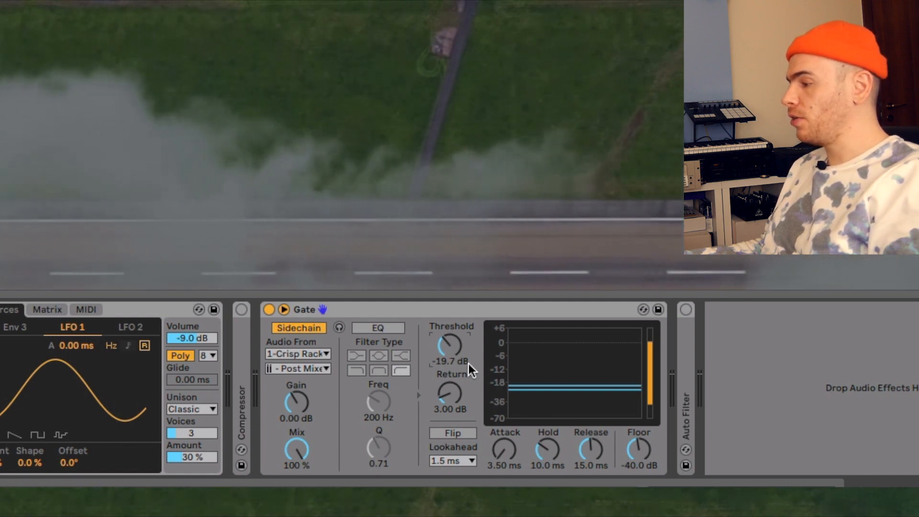
pyautogui.moveTo(591, 449); pyautogui.dragTo(586, 478)
pyautogui.moveTo(542, 440); pyautogui.dragTo(541, 464)
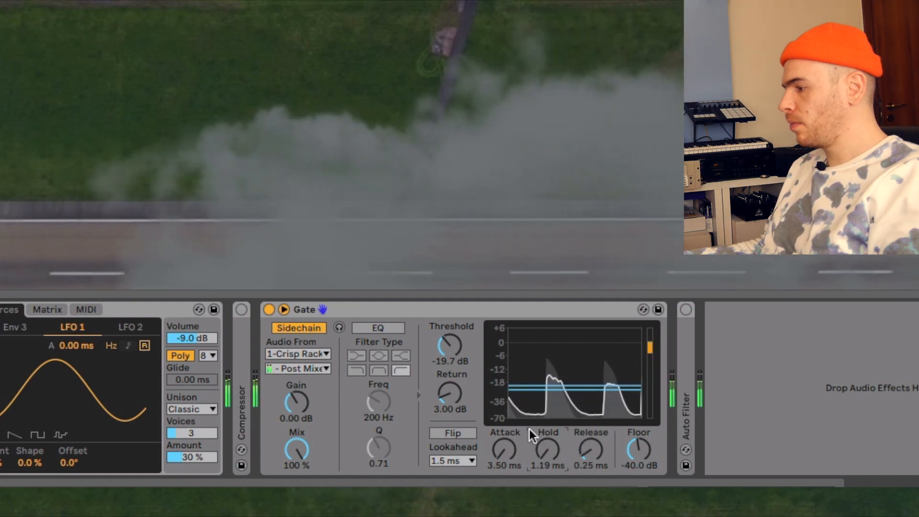
pyautogui.moveTo(467, 359); pyautogui.dragTo(466, 354)
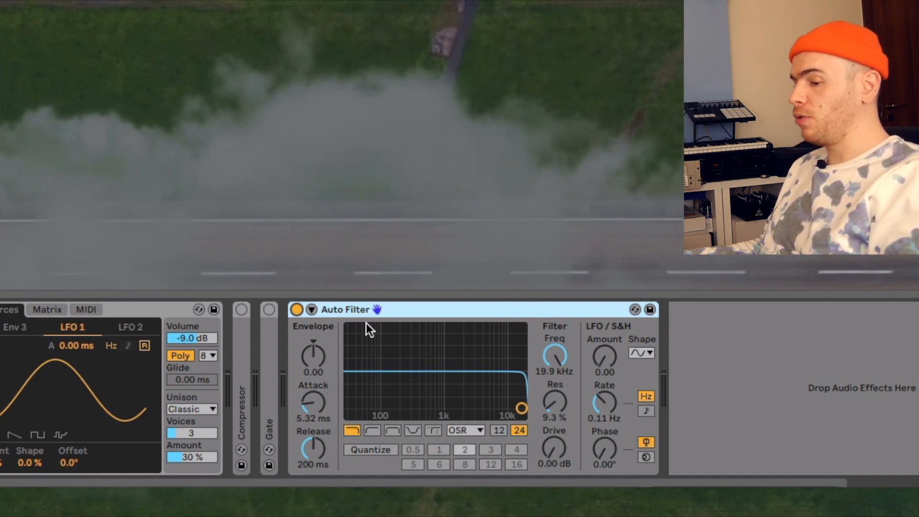
# - Turn on the Auto Filter's sidechain, fed by 1-Crisp Rack with Kick Costal 2 | Post Mixer as the source signal
pyautogui.click(312, 310)
pyautogui.click(322, 328)
pyautogui.click(322, 350)
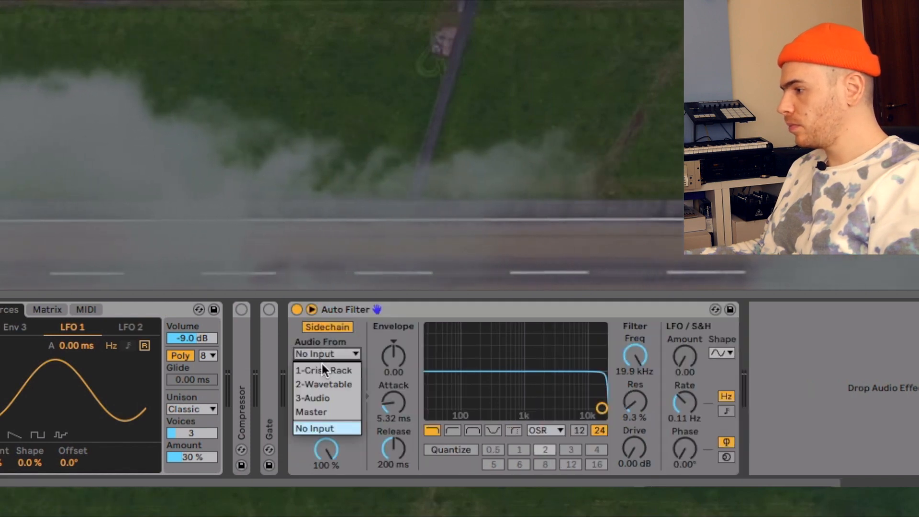
pyautogui.click(330, 370)
pyautogui.click(332, 371)
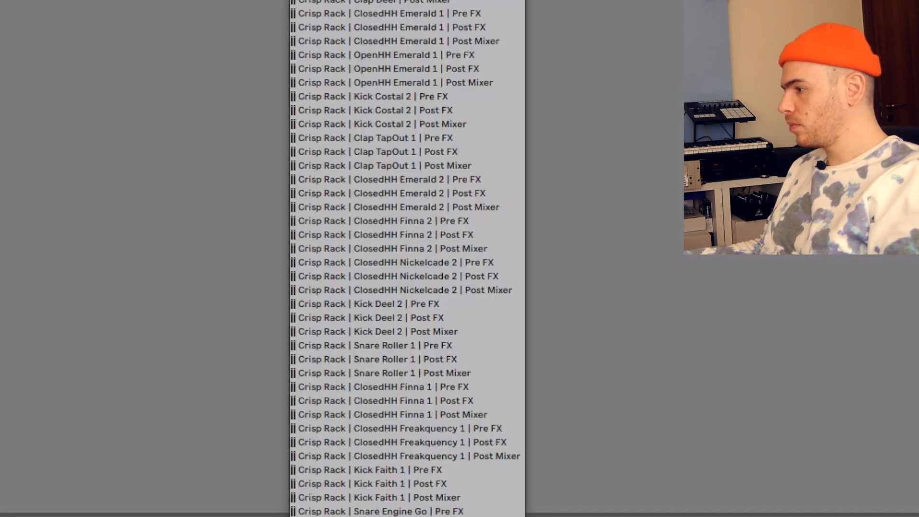
pyautogui.click(424, 123)
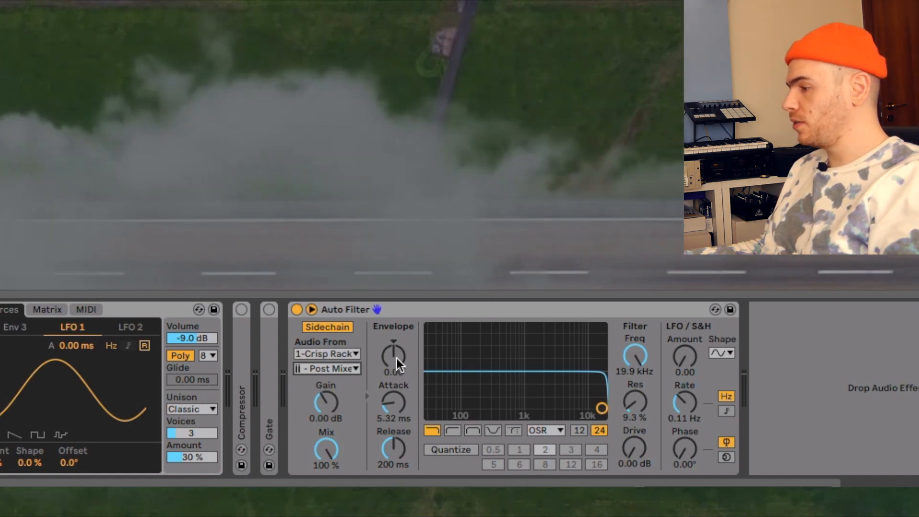
# - Set the Auto Filter's envelope amount to -127, with the cutoff at about 3.25 kHz and resonance at 36%
pyautogui.moveTo(396, 358); pyautogui.dragTo(396, 407)
pyautogui.moveTo(629, 405); pyautogui.dragTo(529, 393)
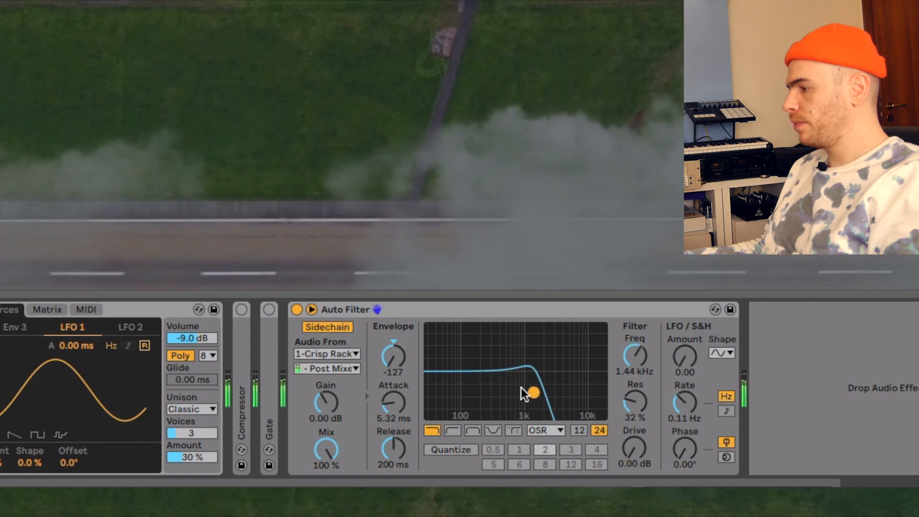
pyautogui.click(634, 402)
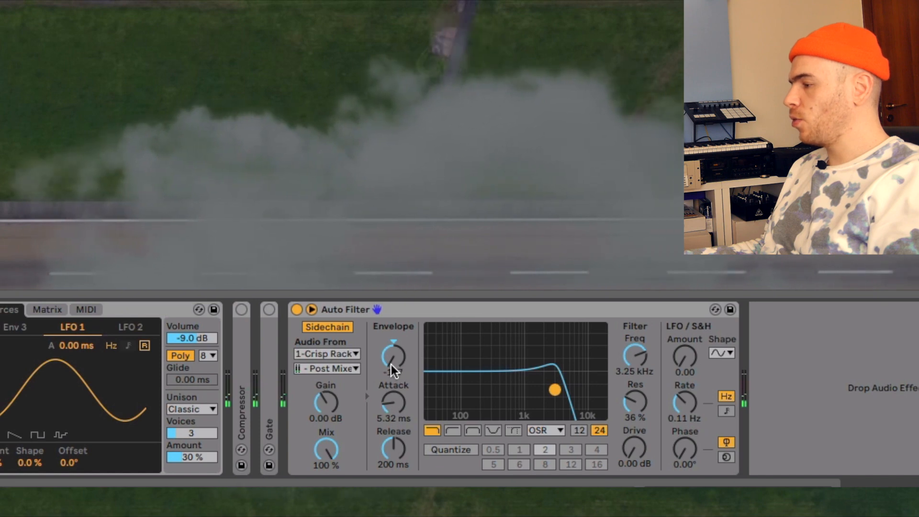
# - Set the Auto Filter's envelope amount to 127, with the cutoff at about 83.8 Hz and resonance at 57%
pyautogui.moveTo(393, 370); pyautogui.dragTo(392, 335)
pyautogui.moveTo(555, 389); pyautogui.dragTo(469, 385)
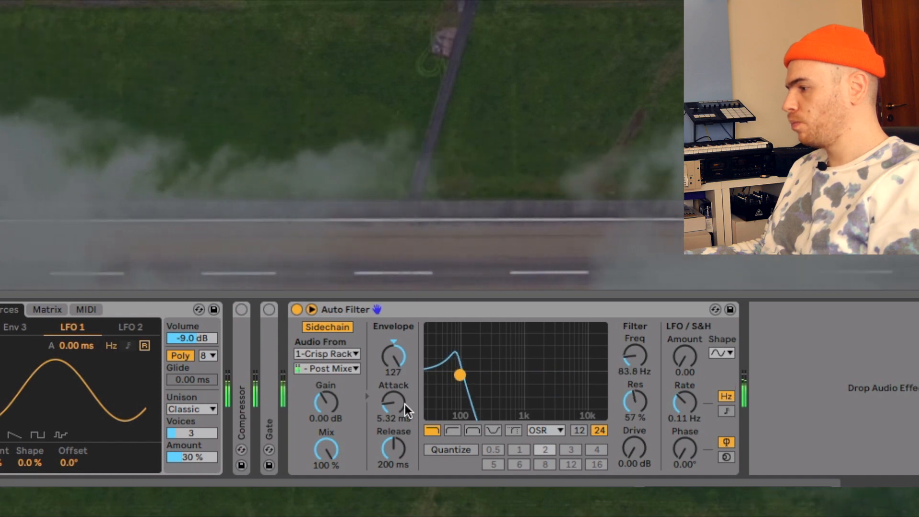
# - Fine-tune the Auto Filter's envelope to about 7.46 ms attack and 66.8 ms release, and raise the drive to about 1.52 dB
pyautogui.moveTo(402, 404); pyautogui.dragTo(402, 400)
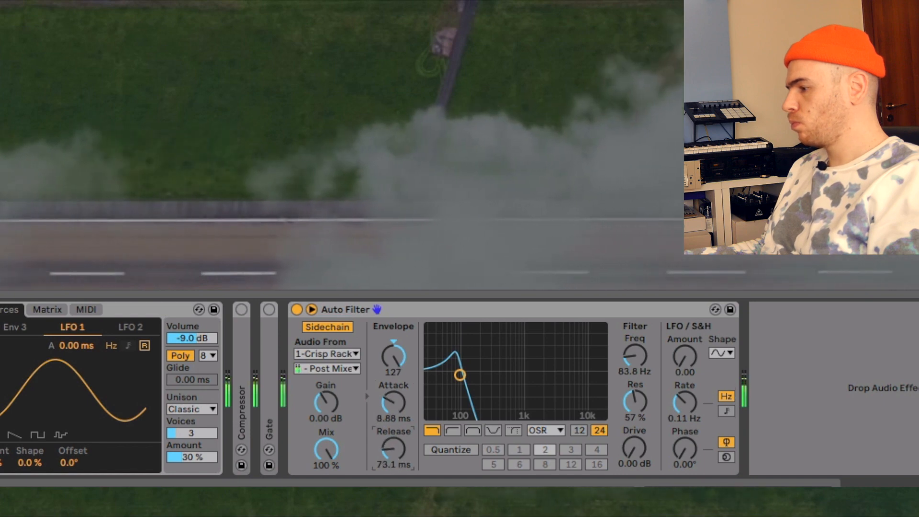
pyautogui.moveTo(392, 449); pyautogui.dragTo(391, 452)
pyautogui.moveTo(393, 402); pyautogui.dragTo(393, 404)
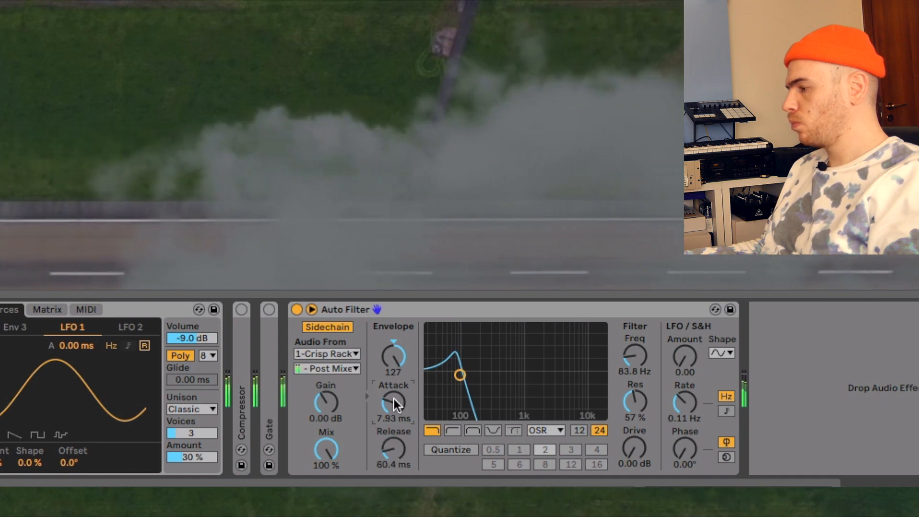
pyautogui.moveTo(397, 399); pyautogui.dragTo(397, 403)
pyautogui.click(397, 436)
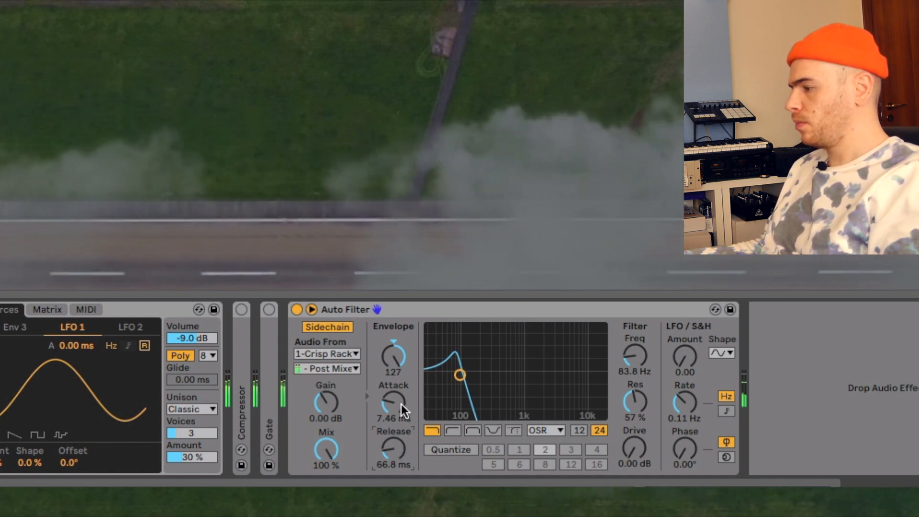
pyautogui.moveTo(636, 447); pyautogui.dragTo(635, 441)
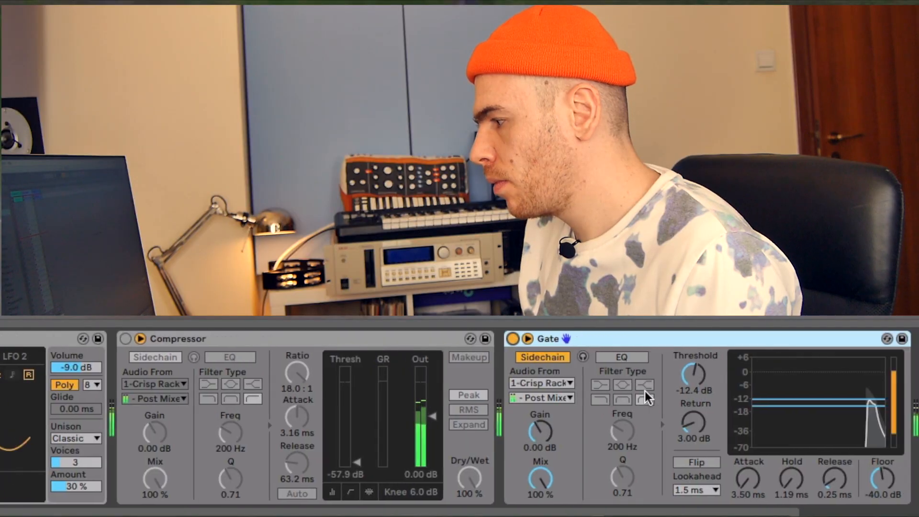
# - Raise the Gate's threshold to about -12.1 dB
pyautogui.scroll(-5, 645, 391)
pyautogui.moveTo(309, 385); pyautogui.dragTo(308, 379)
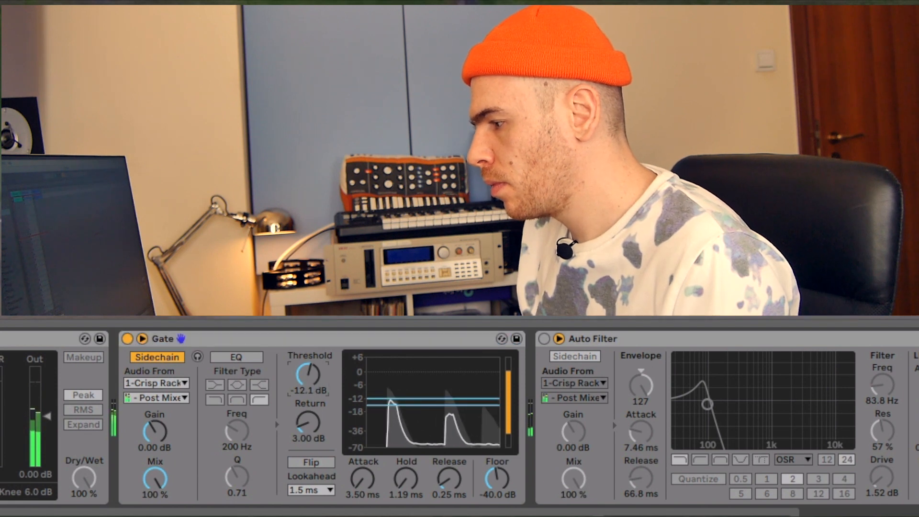